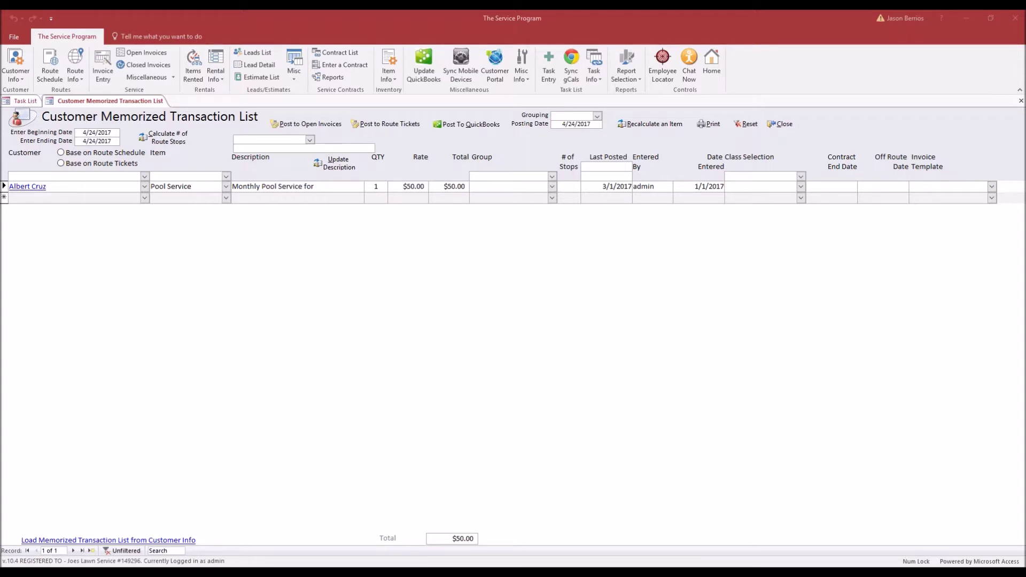
Open Customer Info to show the memorized transaction list with the $50.00 monthly Pool Service entry
{"action": "left_click", "coordinate": [24, 80]}
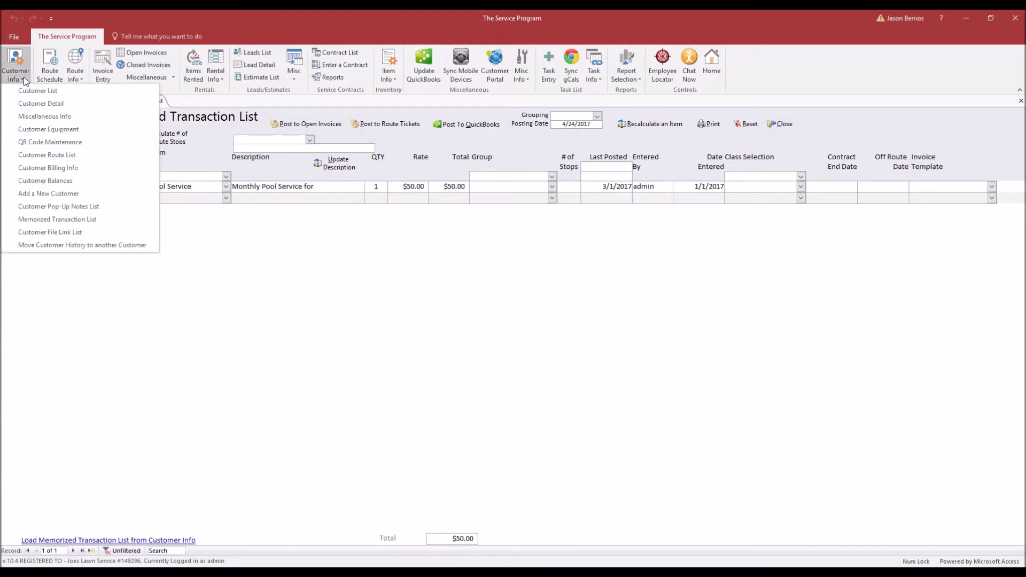
{"action": "left_click", "coordinate": [59, 220]}
{"action": "left_click", "coordinate": [144, 186]}
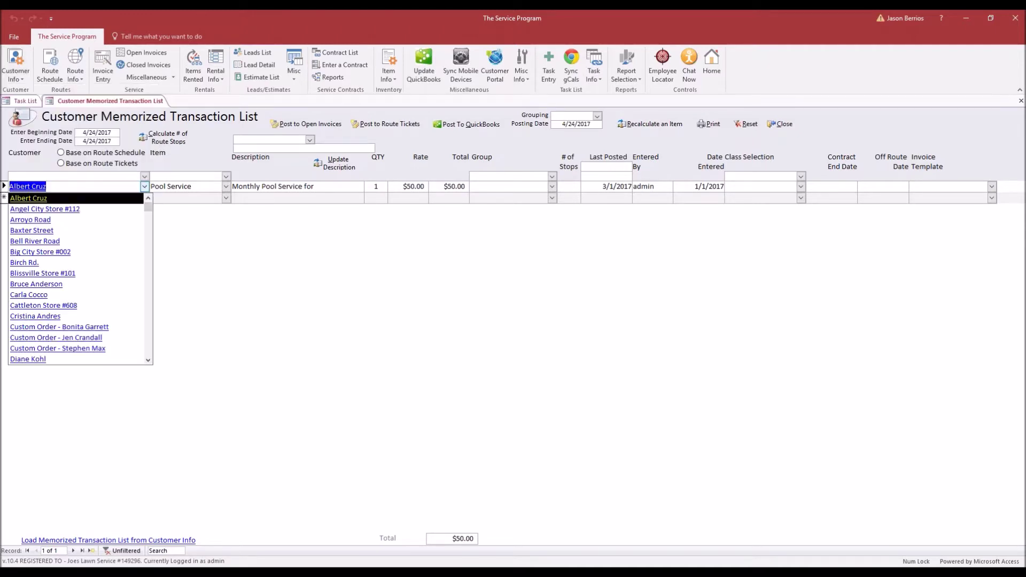
{"action": "key", "text": "Escape"}
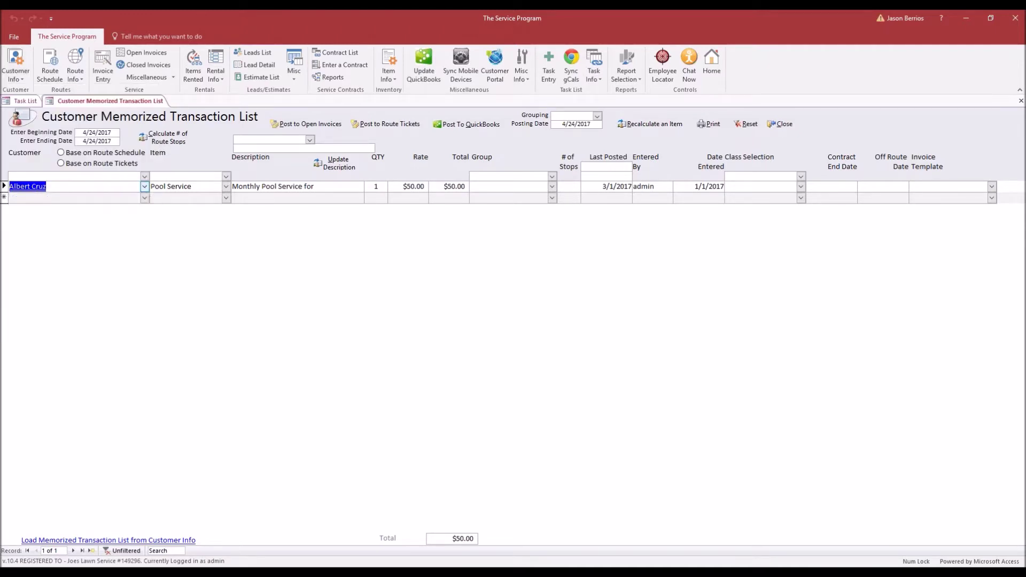
{"action": "left_click", "coordinate": [226, 186]}
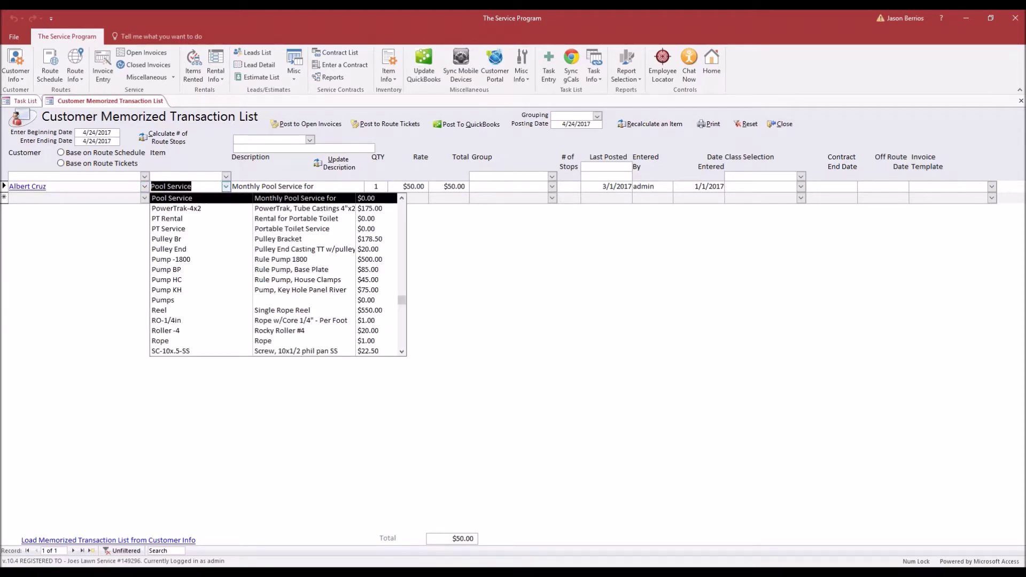
{"action": "left_click", "coordinate": [226, 186]}
{"action": "left_click", "coordinate": [376, 188]}
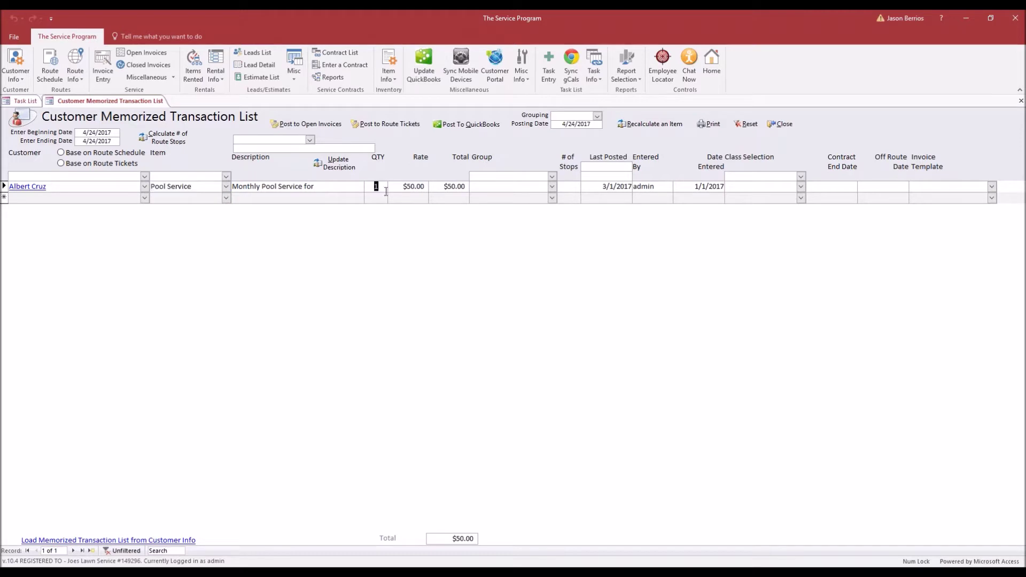
{"action": "key", "text": "Tab"}
{"action": "left_click", "coordinate": [81, 79]}
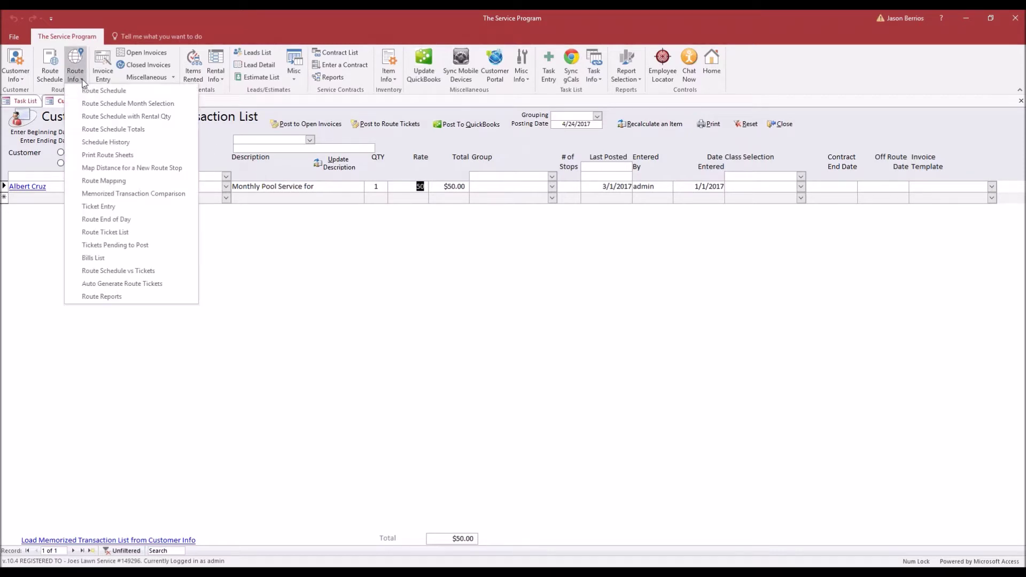
Open Tickets Pending to Post and review the four Chlorine tickets' dates, orders and quantities
{"action": "left_click", "coordinate": [113, 245]}
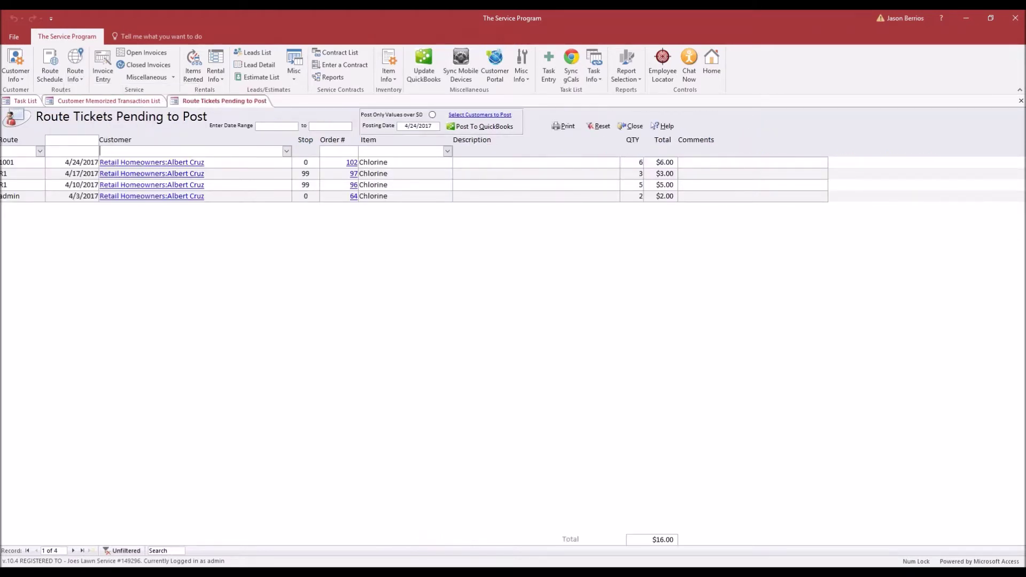
{"action": "left_click_drag", "start_coordinate": [69, 196], "coordinate": [87, 198]}
{"action": "key", "text": "Up"}
{"action": "key", "text": "Up"}
{"action": "key", "text": "Up"}
{"action": "left_click", "coordinate": [350, 185]}
{"action": "left_click", "coordinate": [342, 160]}
{"action": "left_click", "coordinate": [634, 164]}
{"action": "key", "text": "Down"}
{"action": "key", "text": "Down"}
{"action": "key", "text": "Down"}
{"action": "key", "text": "Tab"}
Close the pending tickets list and filter the memorized transactions to the Pool Service item
{"action": "left_click", "coordinate": [632, 126]}
{"action": "left_click", "coordinate": [310, 140]}
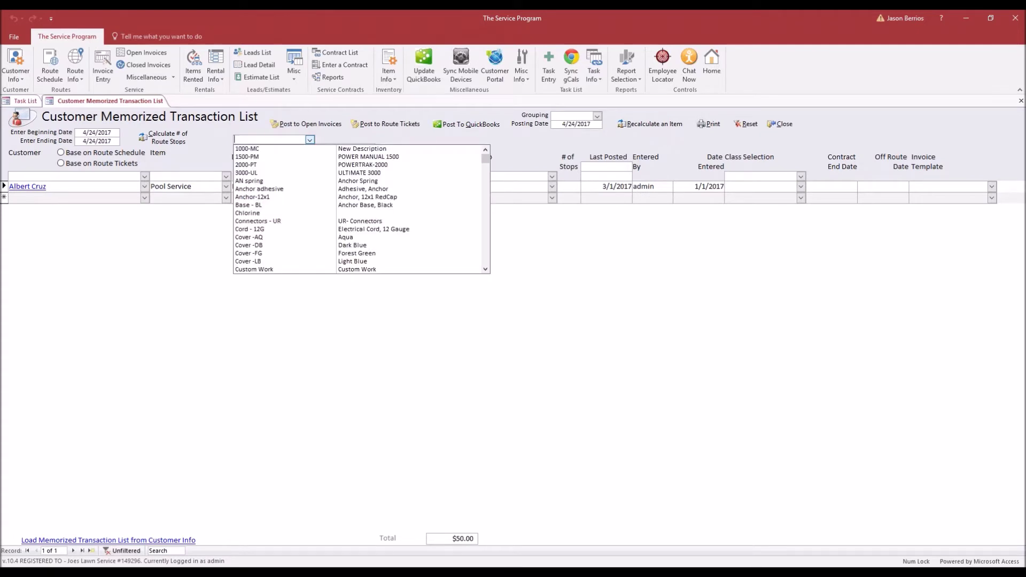
{"action": "key", "text": "Escape"}
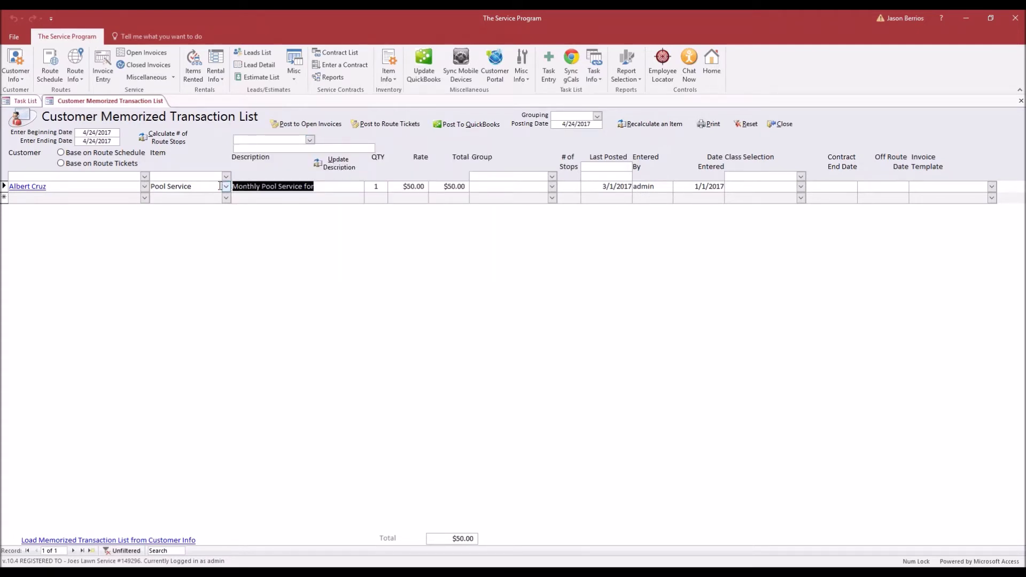
{"action": "left_click", "coordinate": [310, 140]}
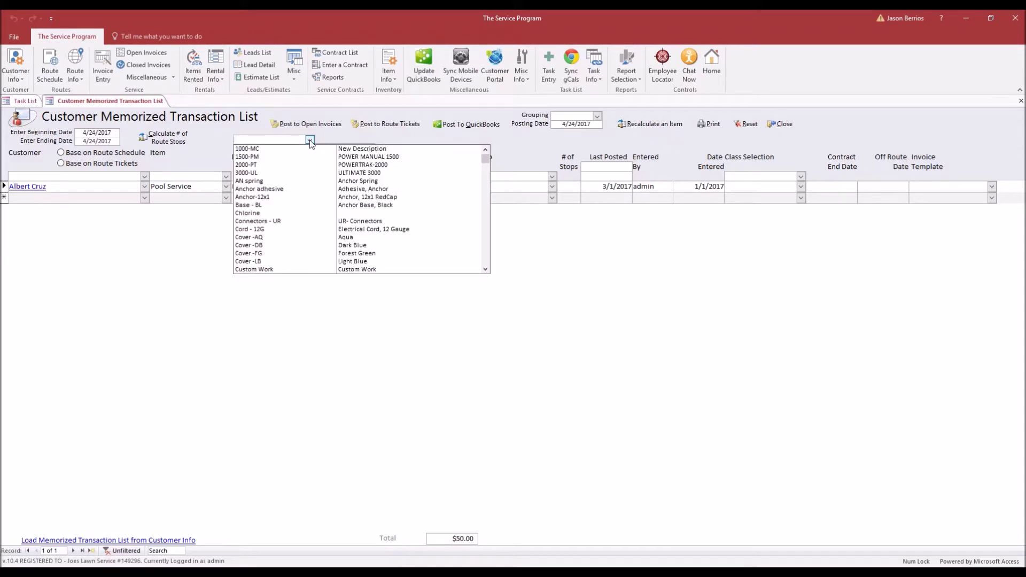
{"action": "type", "text": "pool Covers"}
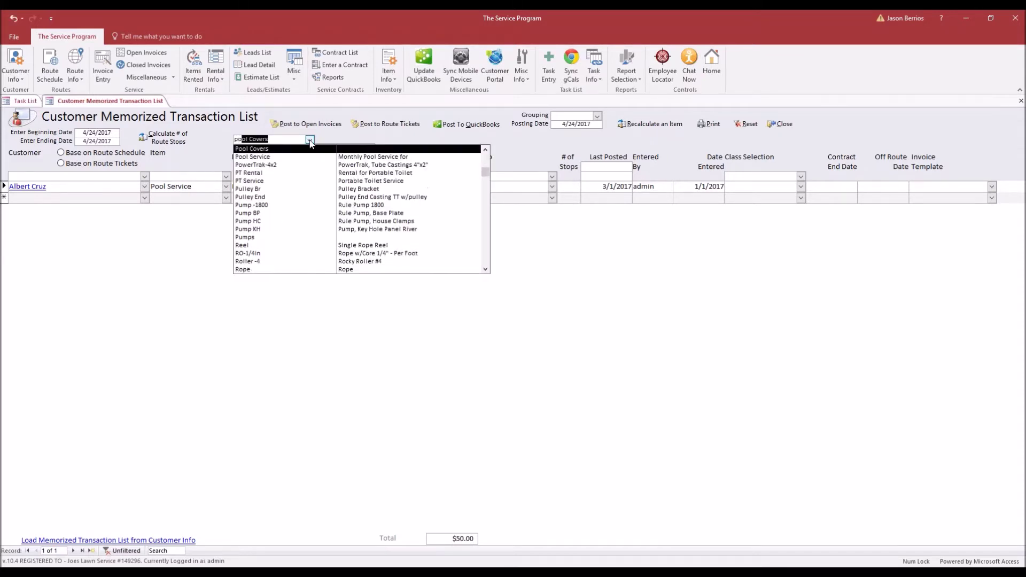
{"action": "left_click", "coordinate": [316, 157]}
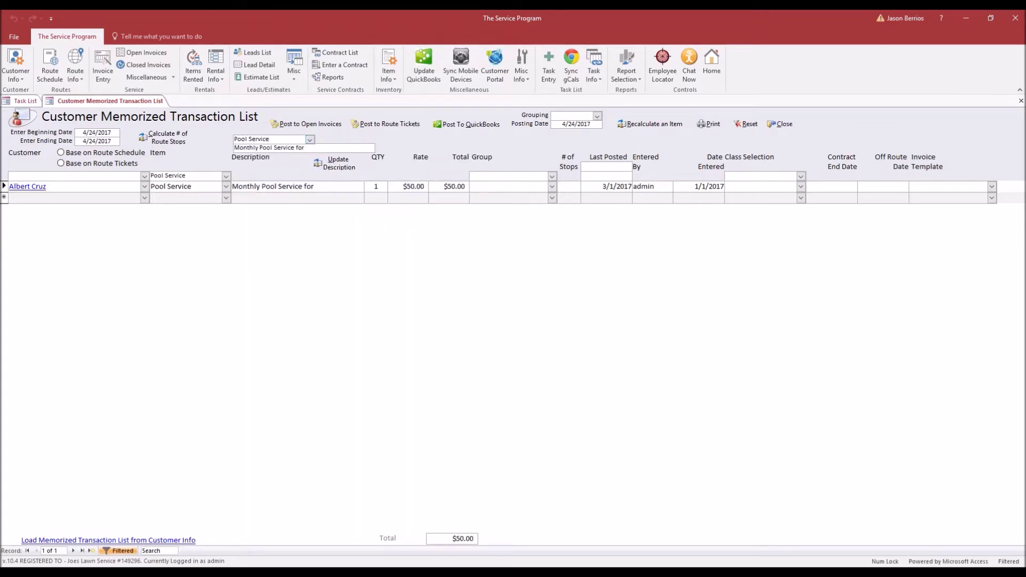
Append 'April' so the description reads 'Monthly Pool Service for April', and confirm the update
{"action": "left_click", "coordinate": [321, 148]}
{"action": "type", "text": "April"}
{"action": "left_click", "coordinate": [337, 163]}
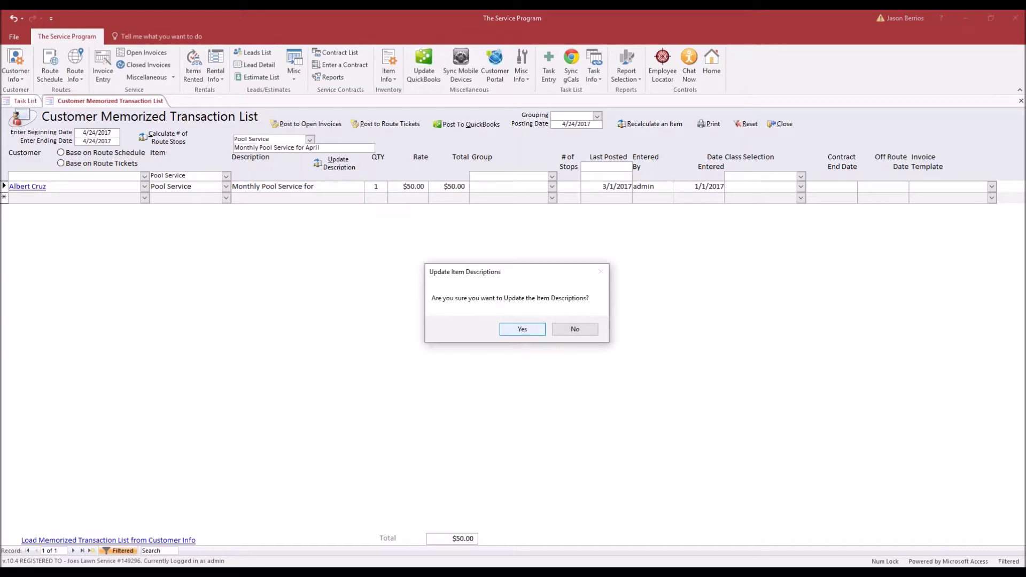
{"action": "key", "text": "Return"}
{"action": "key", "text": "Return"}
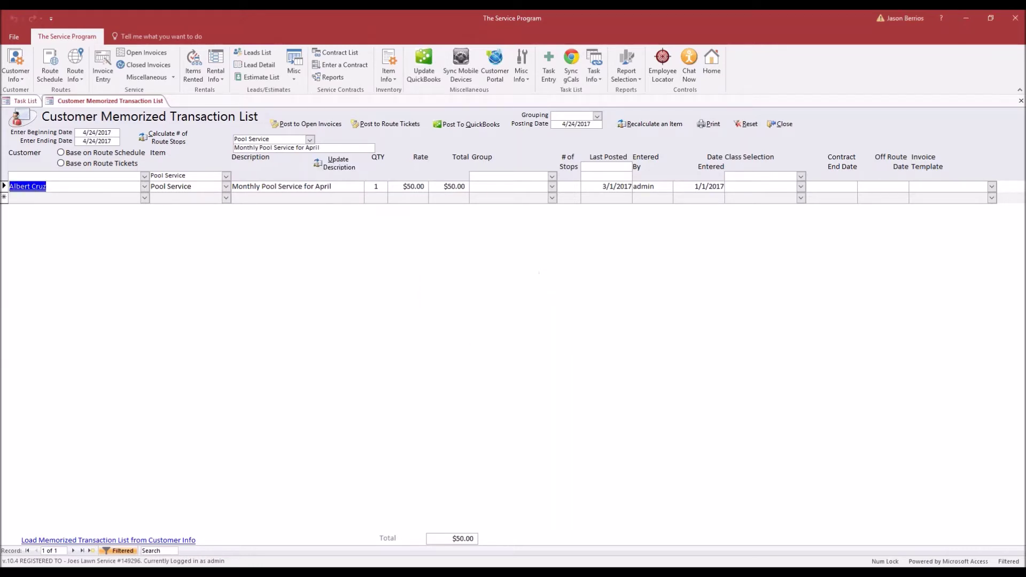
{"action": "left_click", "coordinate": [332, 186]}
{"action": "left_click_drag", "start_coordinate": [332, 186], "coordinate": [233, 186]}
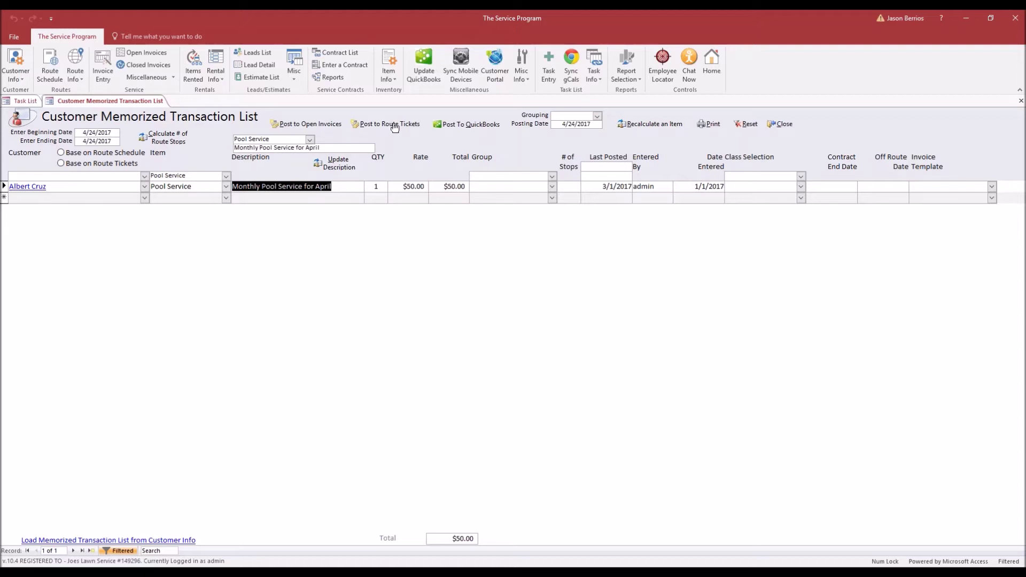
{"action": "left_click", "coordinate": [607, 167]}
Set the Last Posted filter to 3/1/2017
{"action": "left_click", "coordinate": [639, 167]}
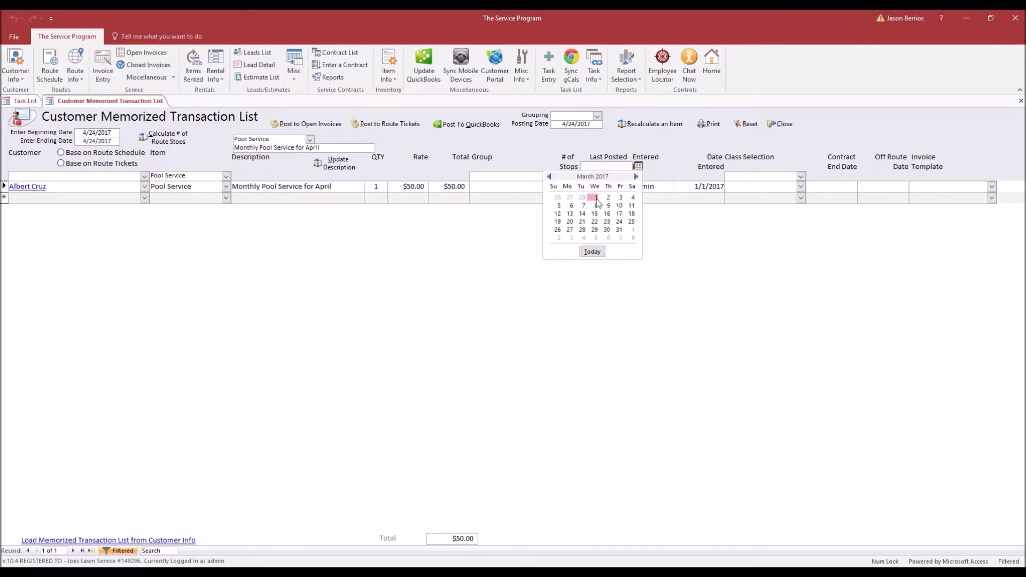
{"action": "left_click", "coordinate": [596, 198]}
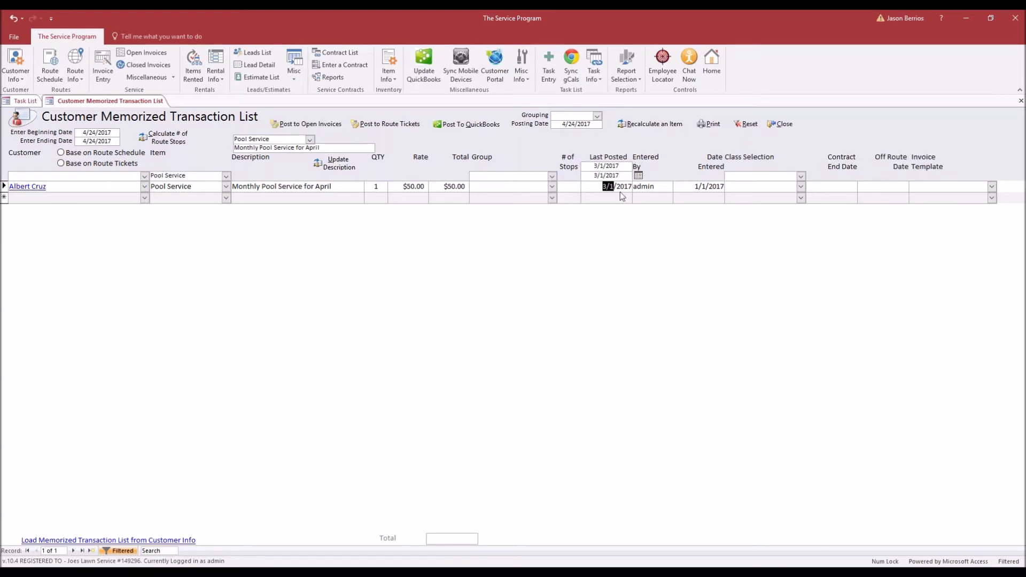
{"action": "key", "text": "Escape"}
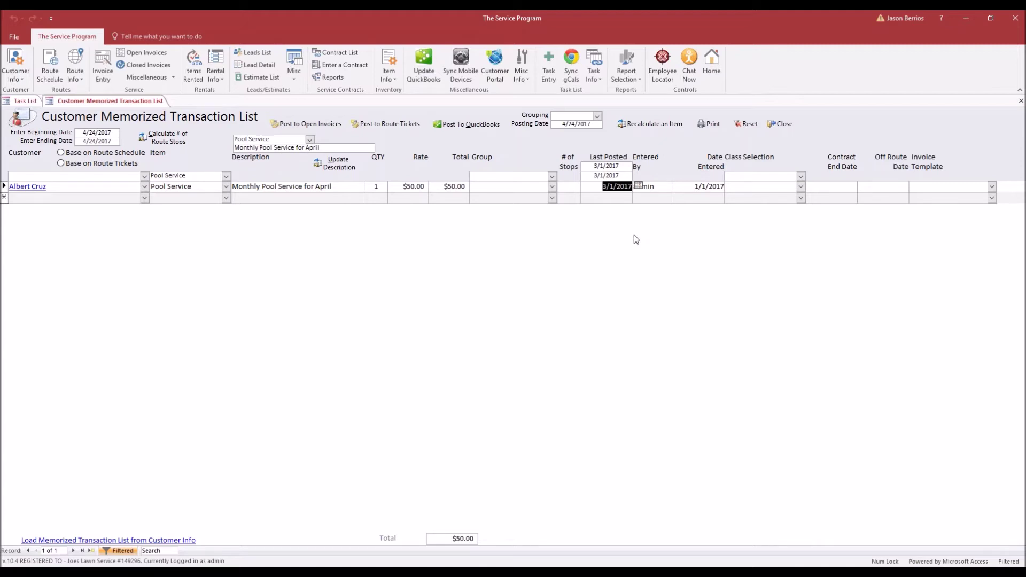
{"action": "left_click_drag", "start_coordinate": [592, 170], "coordinate": [620, 175]}
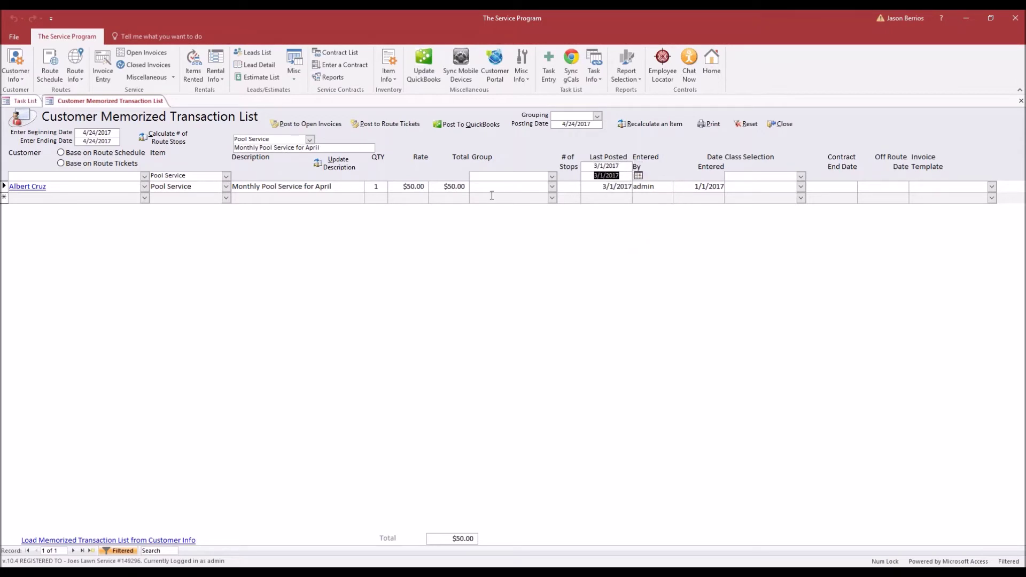
Post the memorized transaction to route tickets and confirm its last posted date is now 4/24/2017
{"action": "left_click", "coordinate": [393, 124]}
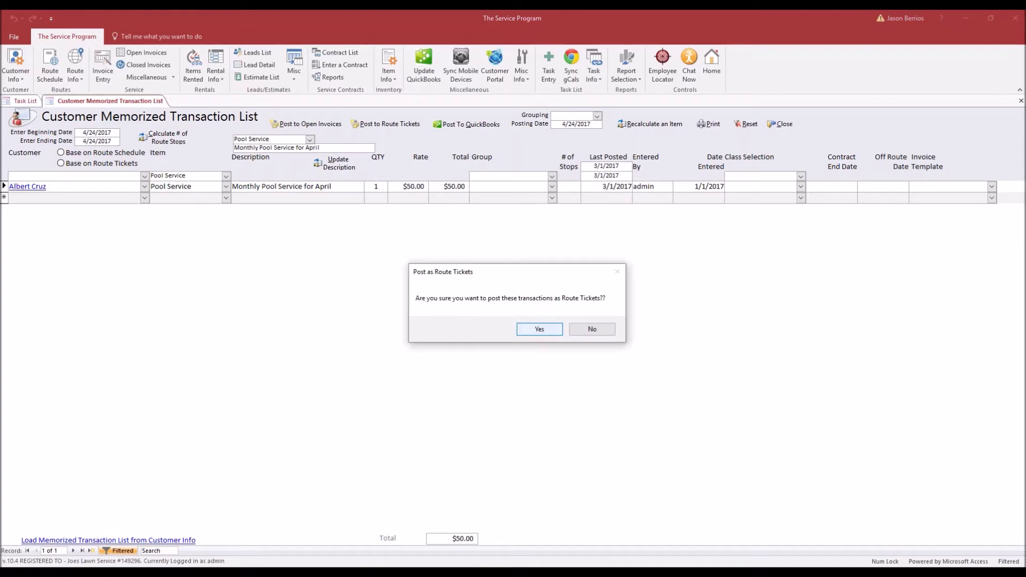
{"action": "key", "text": "Return"}
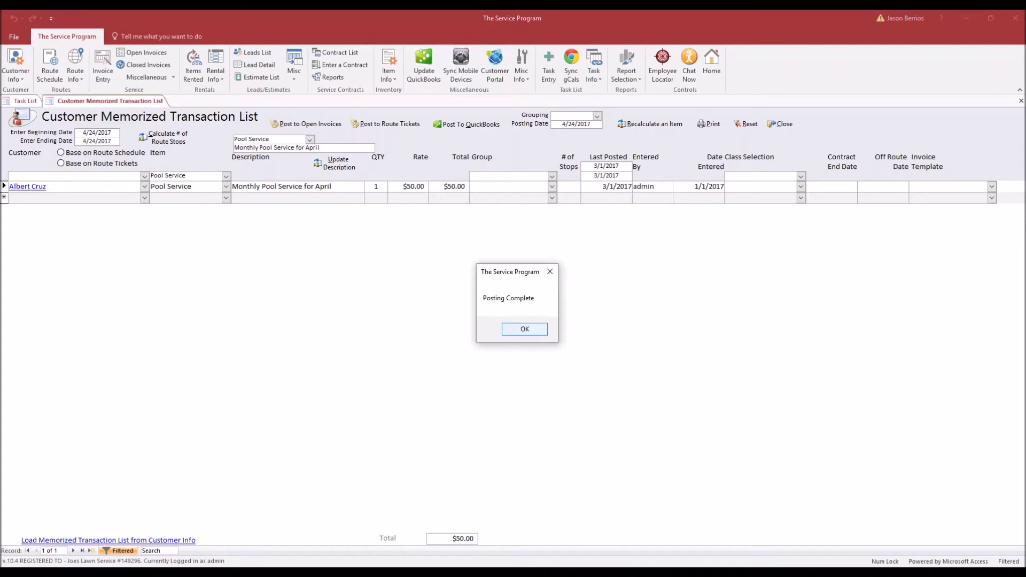
{"action": "key", "text": "Return"}
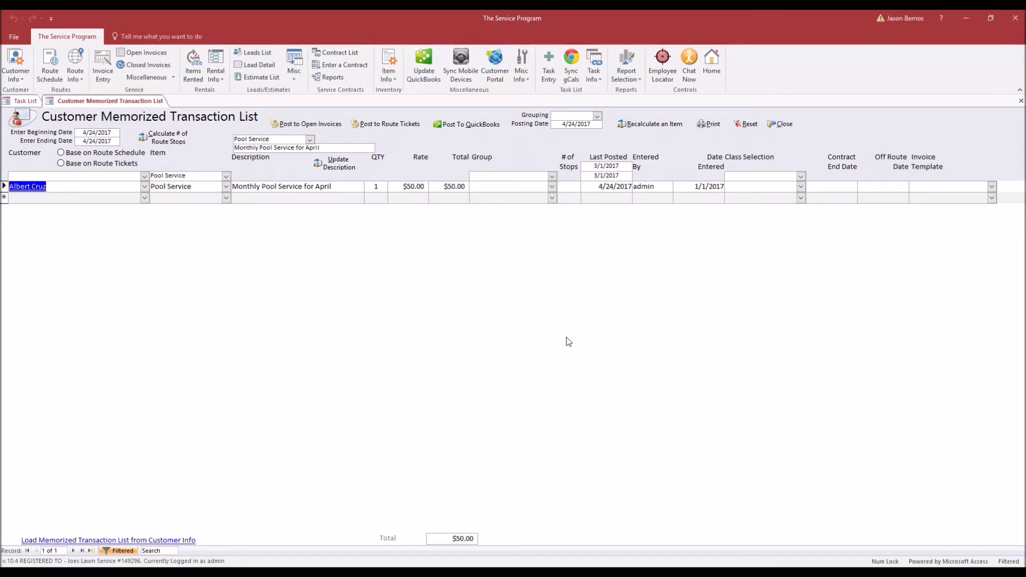
{"action": "left_click", "coordinate": [598, 187]}
{"action": "left_click_drag", "start_coordinate": [598, 187], "coordinate": [639, 187]}
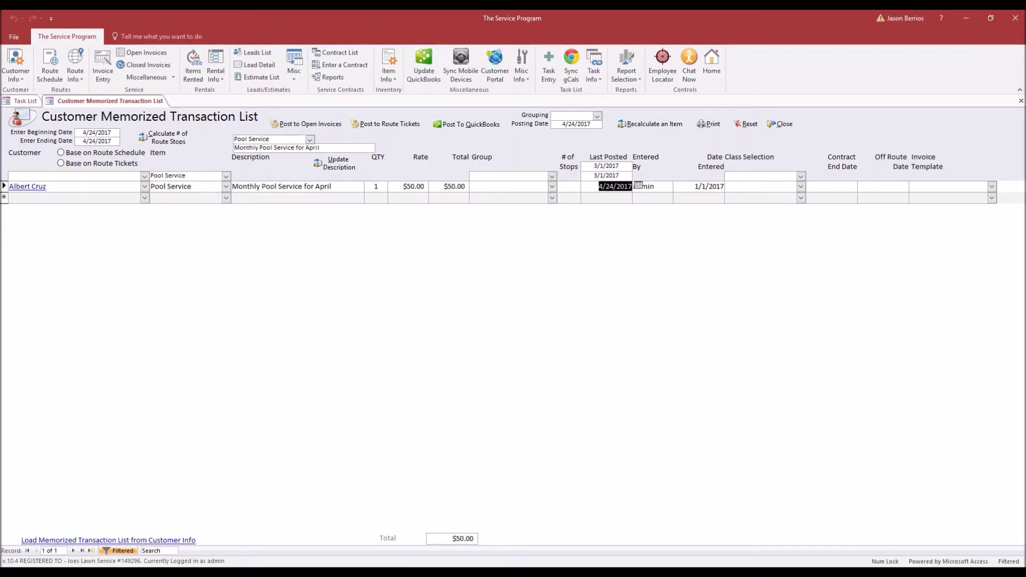
Close the memorized transaction list and open Route Info's Tickets Pending to Post
{"action": "left_click", "coordinate": [783, 127]}
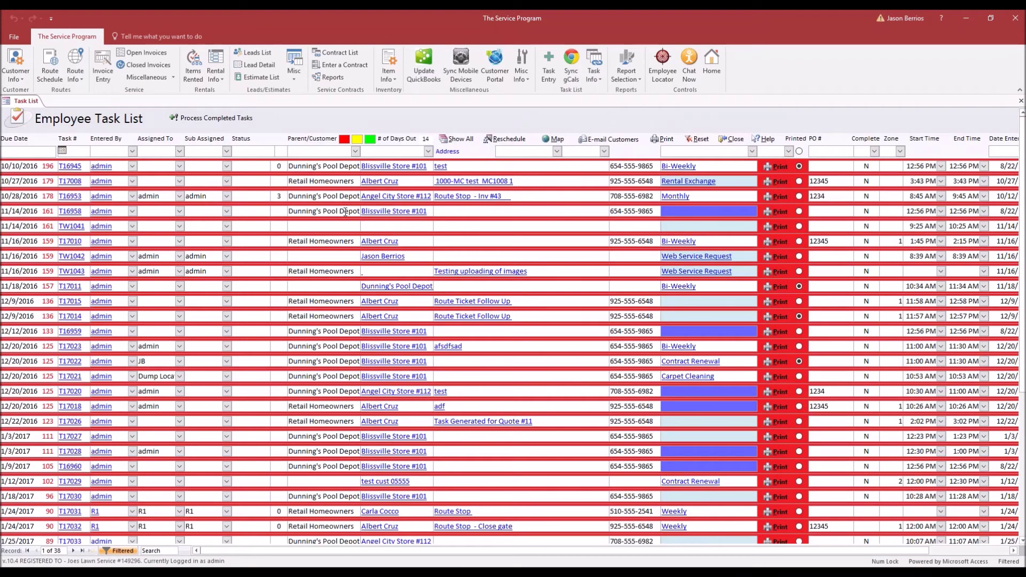
{"action": "left_click", "coordinate": [75, 74]}
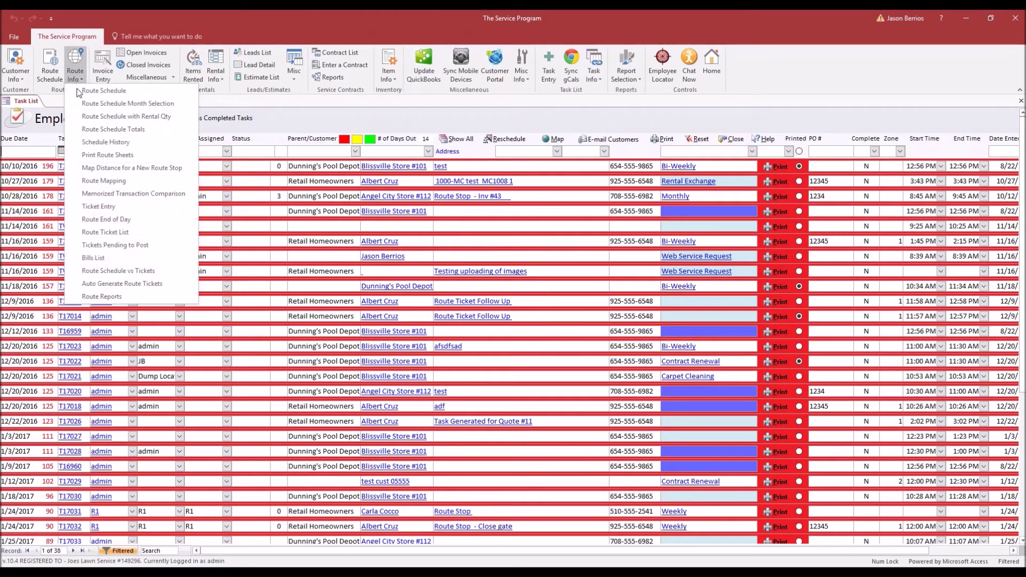
{"action": "left_click", "coordinate": [156, 246]}
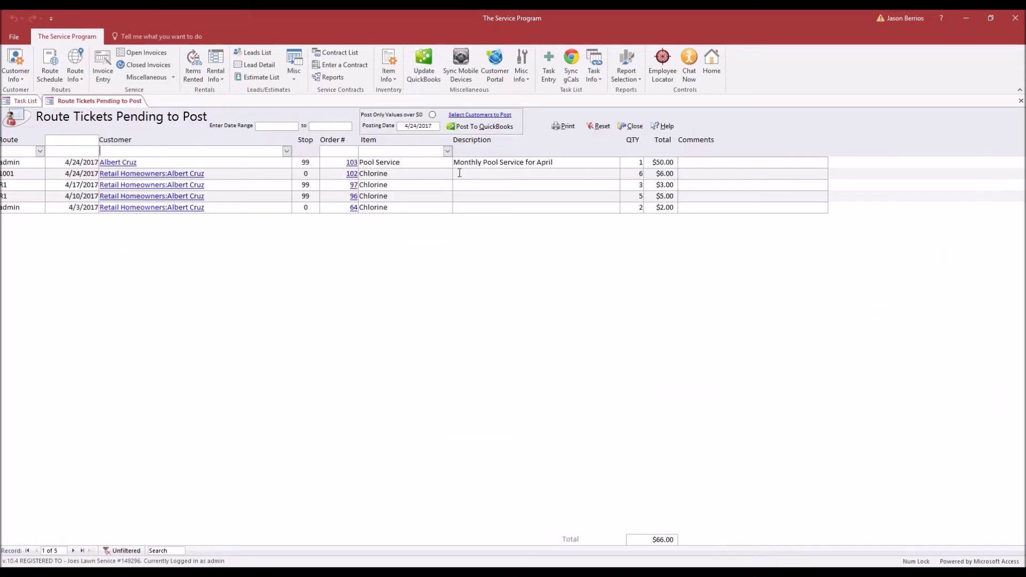
Review the pending tickets: the 'Monthly Pool Service for April' line, order 97, and the Chlorine ticket dates
{"action": "left_click_drag", "start_coordinate": [554, 162], "coordinate": [460, 162]}
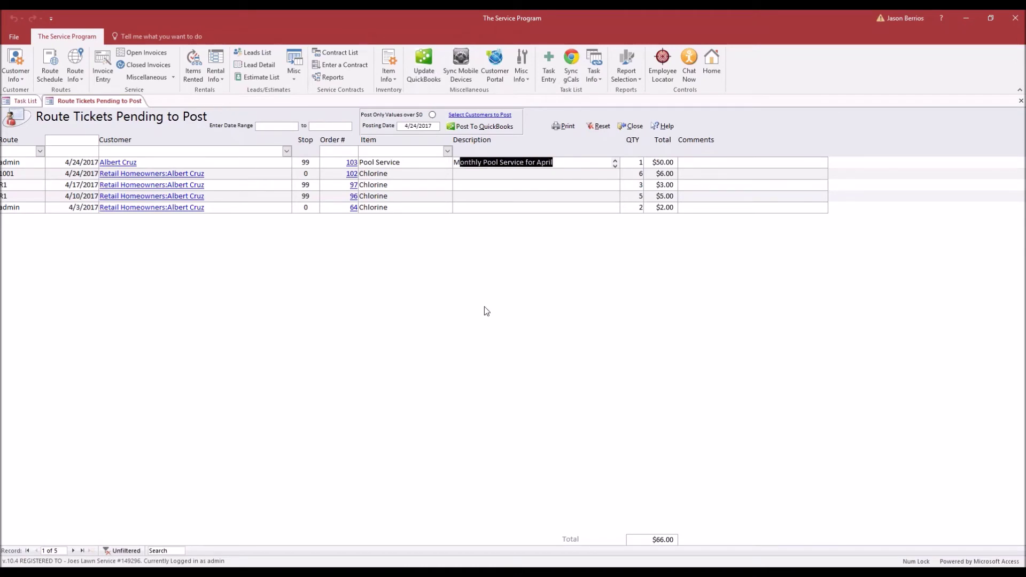
{"action": "double_click", "coordinate": [353, 185]}
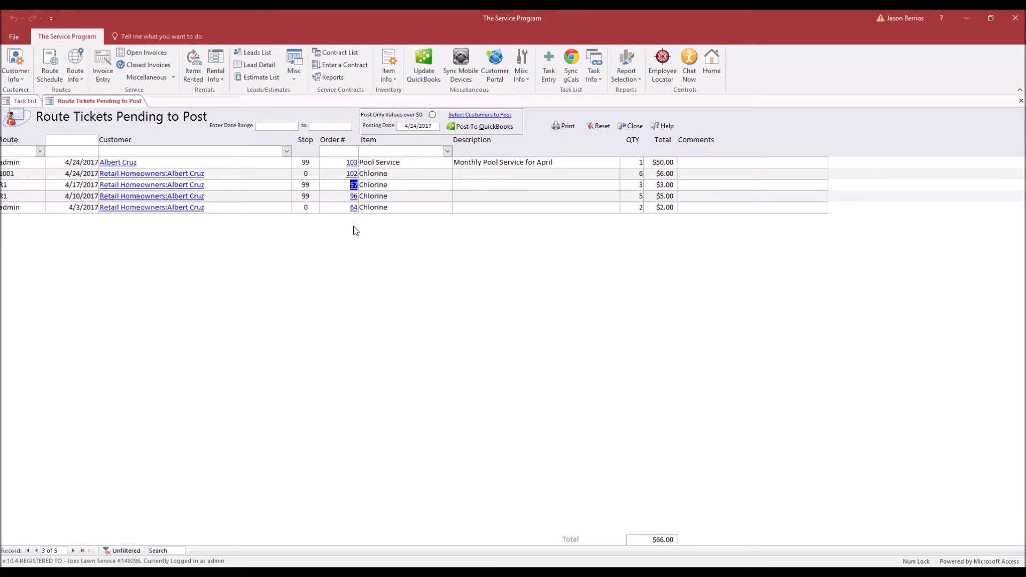
{"action": "double_click", "coordinate": [77, 209]}
{"action": "left_click", "coordinate": [74, 196]}
{"action": "mouse_move", "coordinate": [87, 185]}
{"action": "left_mouse_down"}
{"action": "mouse_move", "coordinate": [74, 184]}
{"action": "mouse_move", "coordinate": [84, 174]}
{"action": "left_mouse_up"}
{"action": "left_click", "coordinate": [283, 127]}
Set the ticket date range to 4/1/2017 through 4/30/2017
{"action": "left_click", "coordinate": [304, 127]}
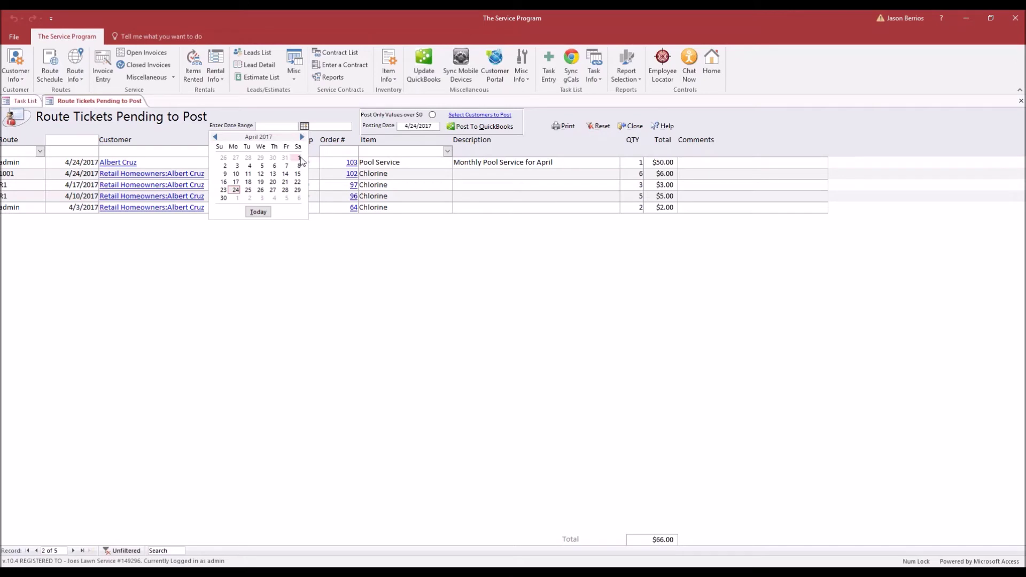
{"action": "left_click", "coordinate": [300, 159]}
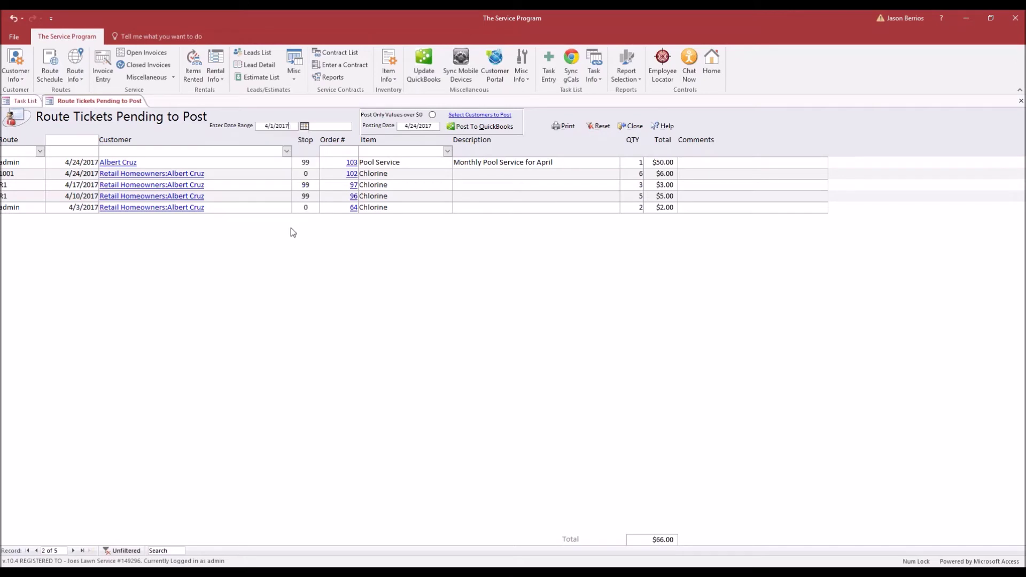
{"action": "left_click", "coordinate": [328, 128]}
{"action": "left_click", "coordinate": [357, 126]}
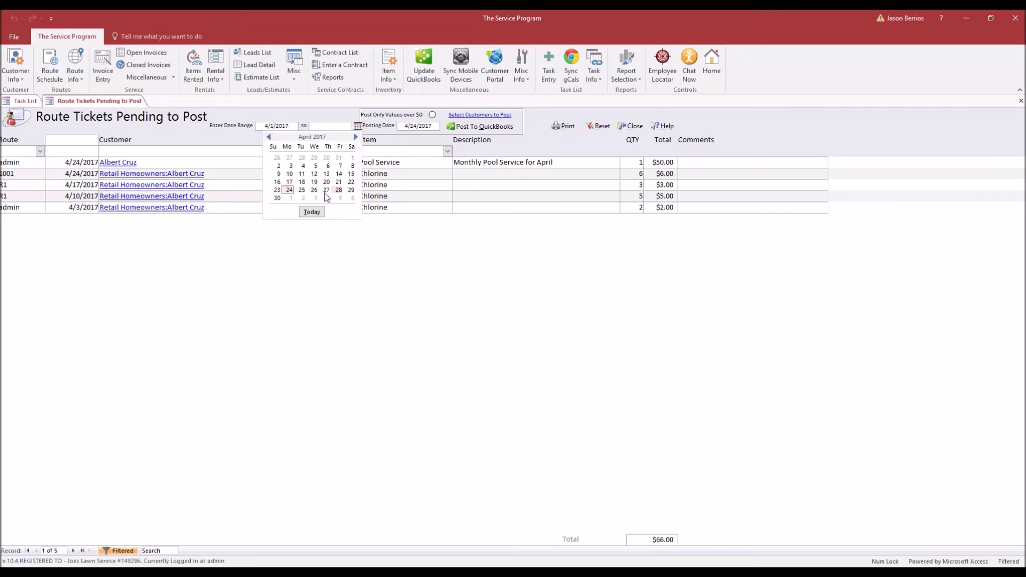
{"action": "left_click", "coordinate": [277, 197]}
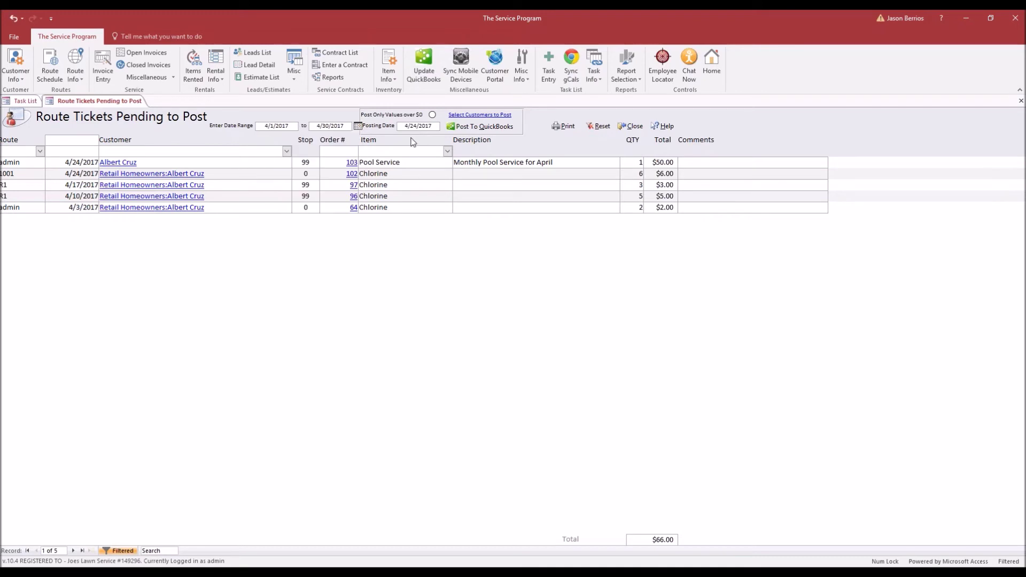
Set the posting date to 4/30/2017 and post the tickets to QuickBooks
{"action": "left_click_drag", "start_coordinate": [405, 126], "coordinate": [431, 126]}
{"action": "left_click", "coordinate": [447, 126]}
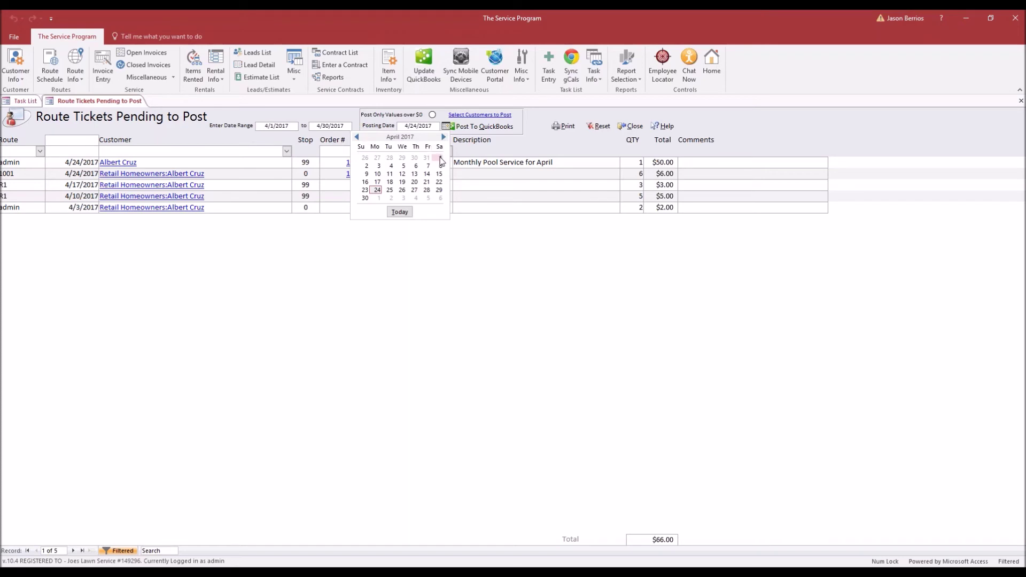
{"action": "left_click", "coordinate": [366, 199]}
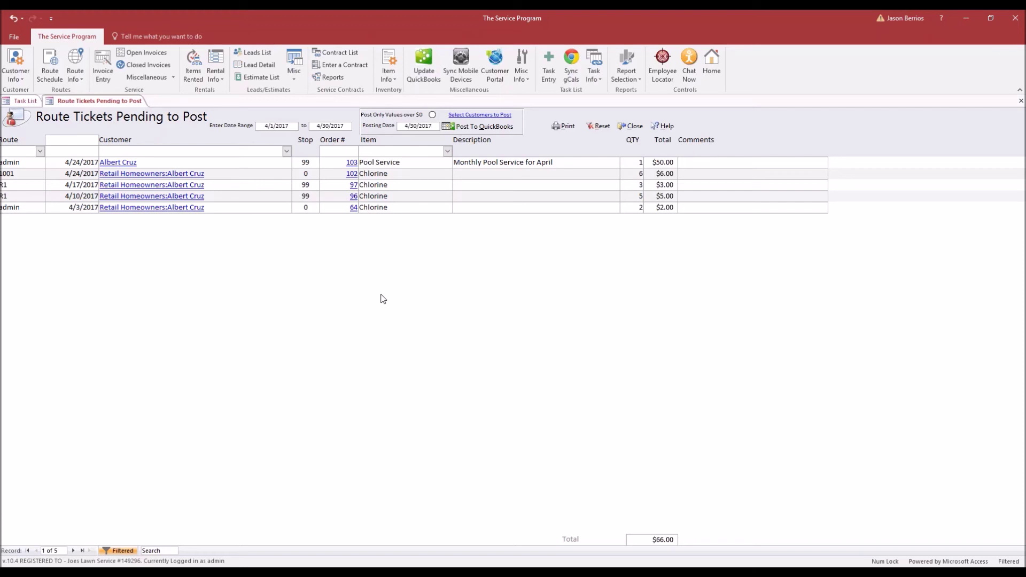
{"action": "left_click", "coordinate": [493, 127]}
{"action": "left_click", "coordinate": [521, 330]}
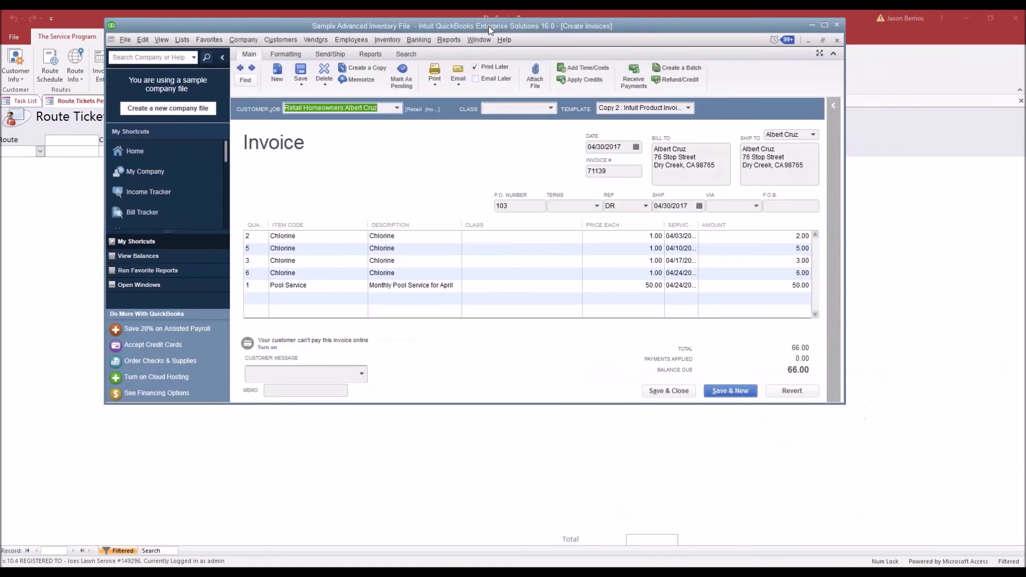
Maximize the invoice window and narrow the Description and Price Each columns
{"action": "double_click", "coordinate": [488, 25]}
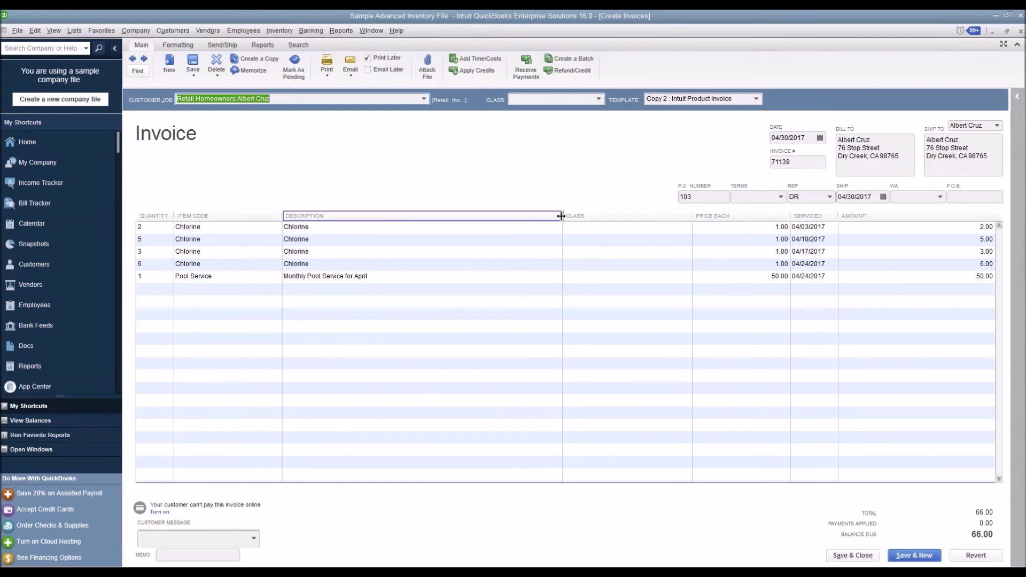
{"action": "left_click_drag", "start_coordinate": [561, 216], "coordinate": [421, 216]}
{"action": "left_click_drag", "start_coordinate": [568, 216], "coordinate": [442, 215]}
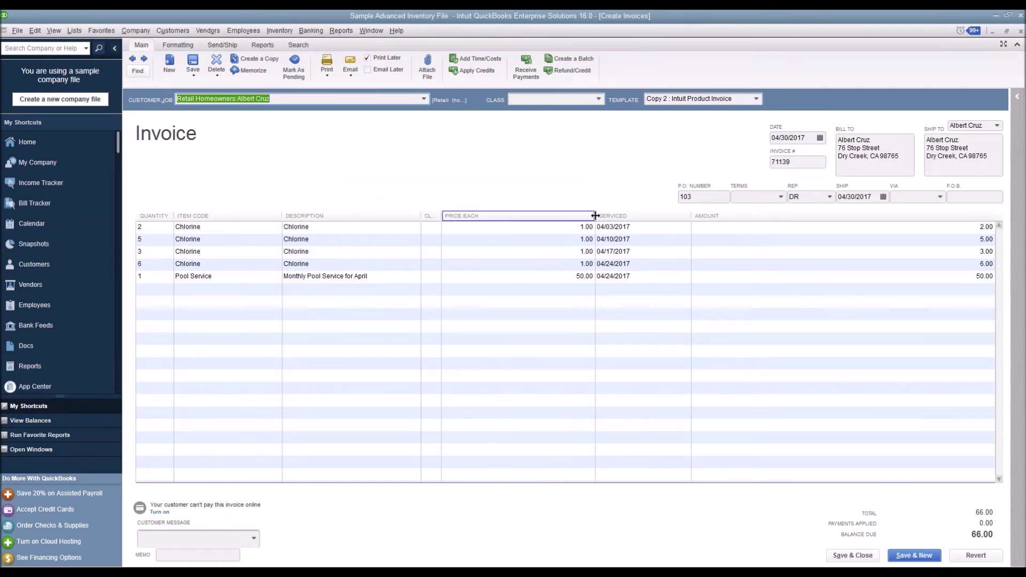
{"action": "left_click_drag", "start_coordinate": [595, 216], "coordinate": [489, 215]}
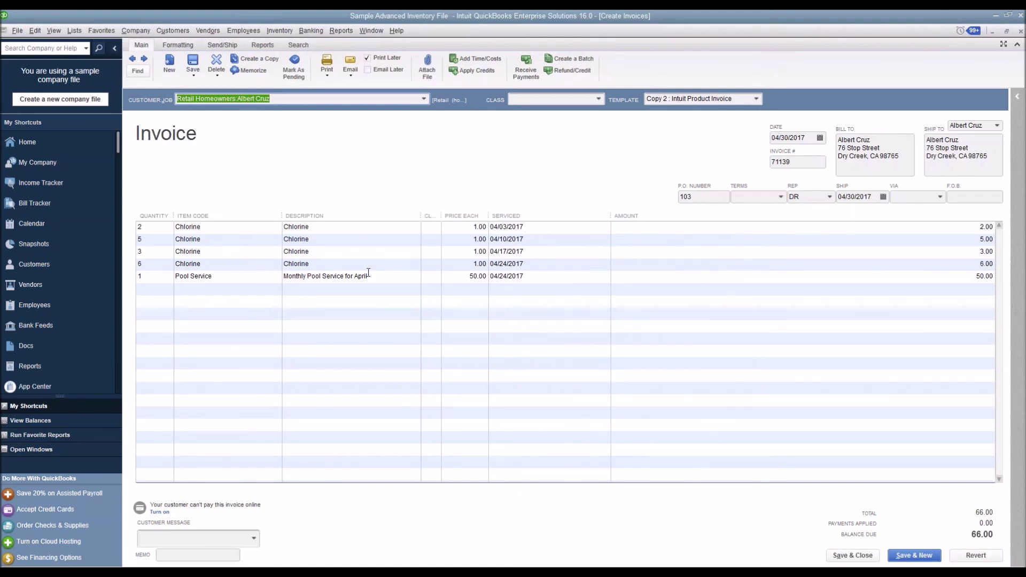
Check the Chlorine lines' service dates, from 04/03/2017 through 04/24/2017
{"action": "left_click_drag", "start_coordinate": [367, 276], "coordinate": [369, 297]}
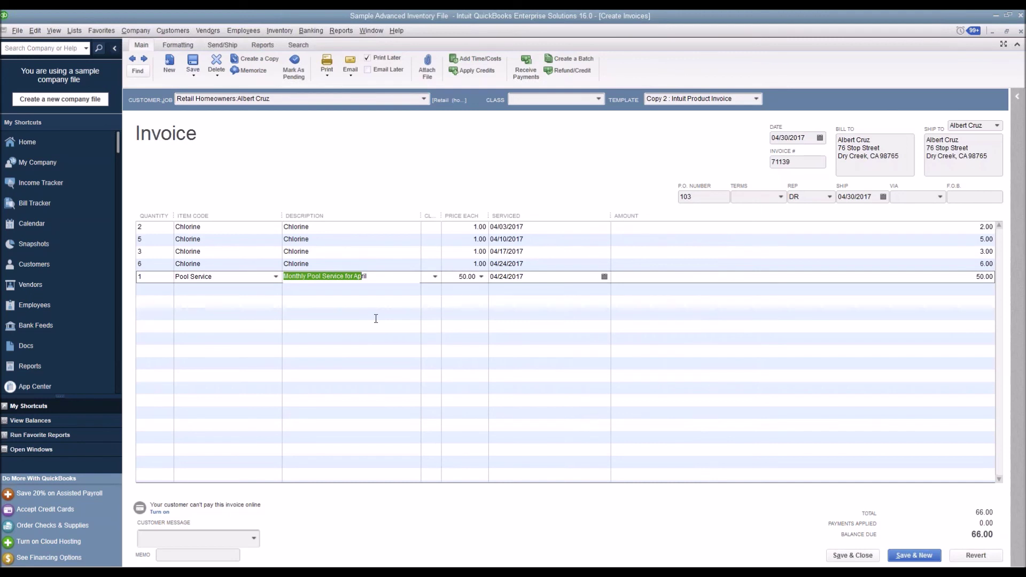
{"action": "left_click", "coordinate": [154, 228]}
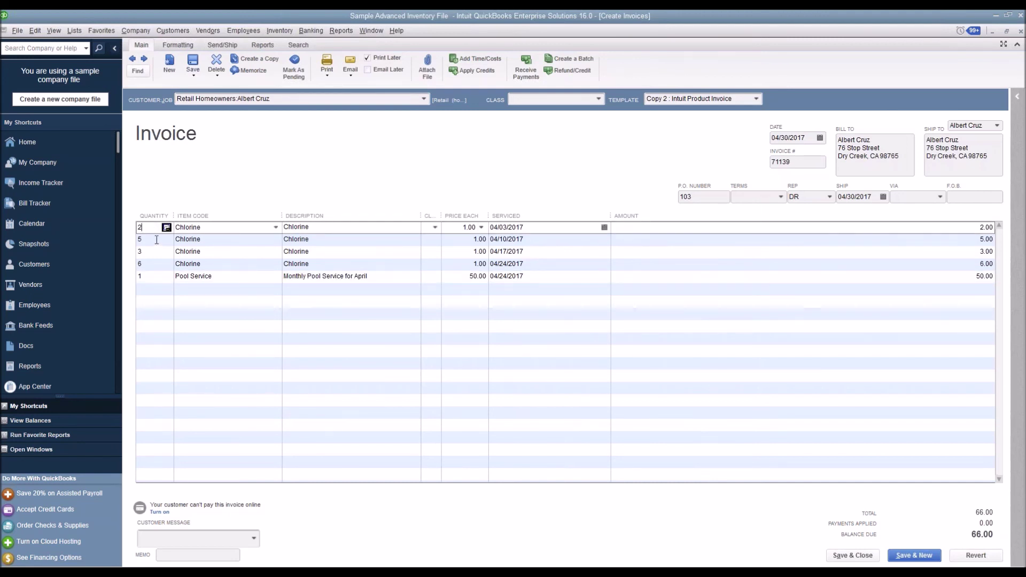
{"action": "left_click", "coordinate": [157, 240]}
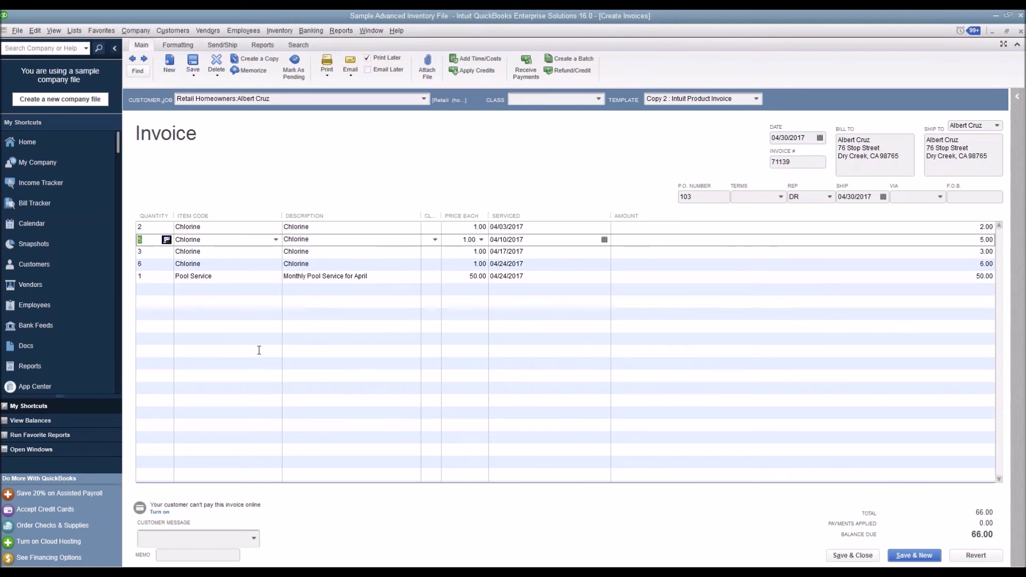
{"action": "left_click", "coordinate": [508, 227]}
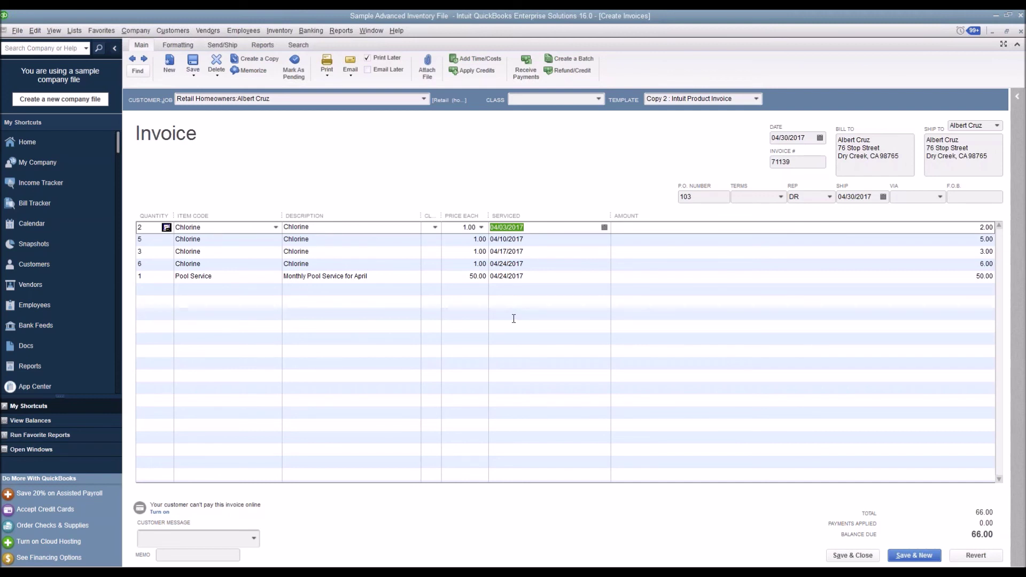
{"action": "left_click", "coordinate": [533, 240]}
{"action": "left_click", "coordinate": [536, 251]}
{"action": "left_click", "coordinate": [532, 264]}
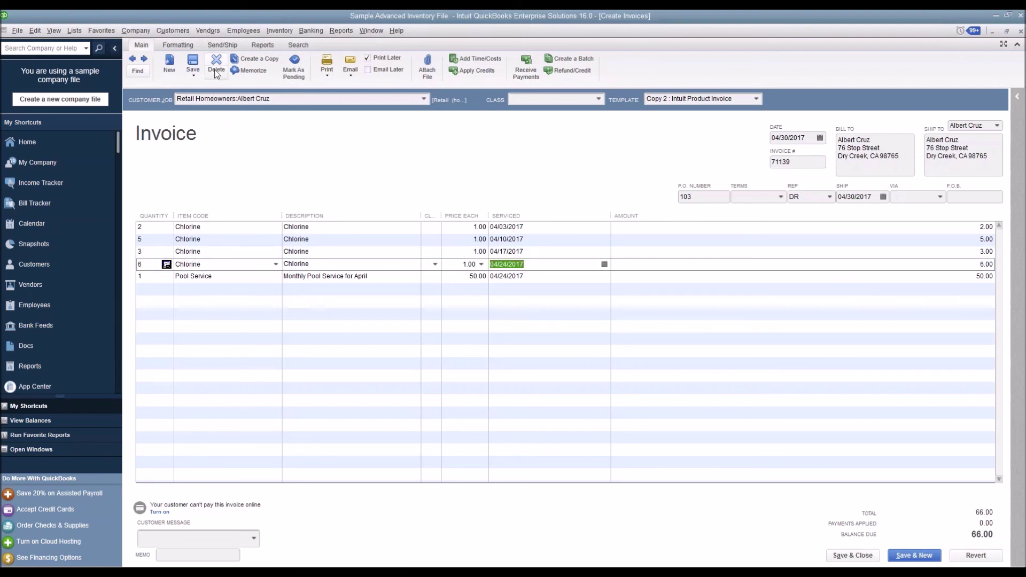
{"action": "left_click", "coordinate": [191, 47]}
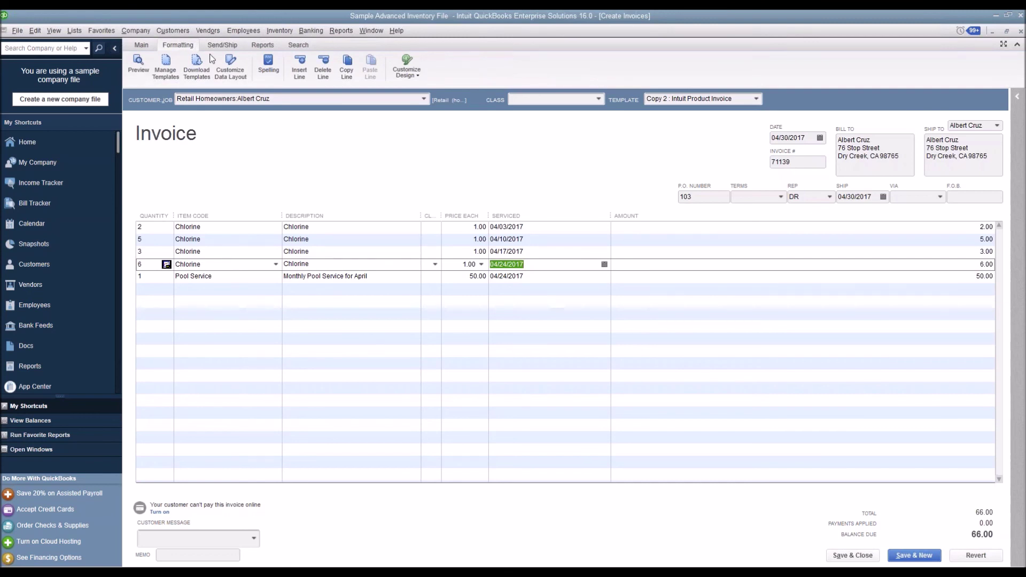
In the template's Columns settings, tick Screen for Service Date and apply the change
{"action": "left_click", "coordinate": [235, 65]}
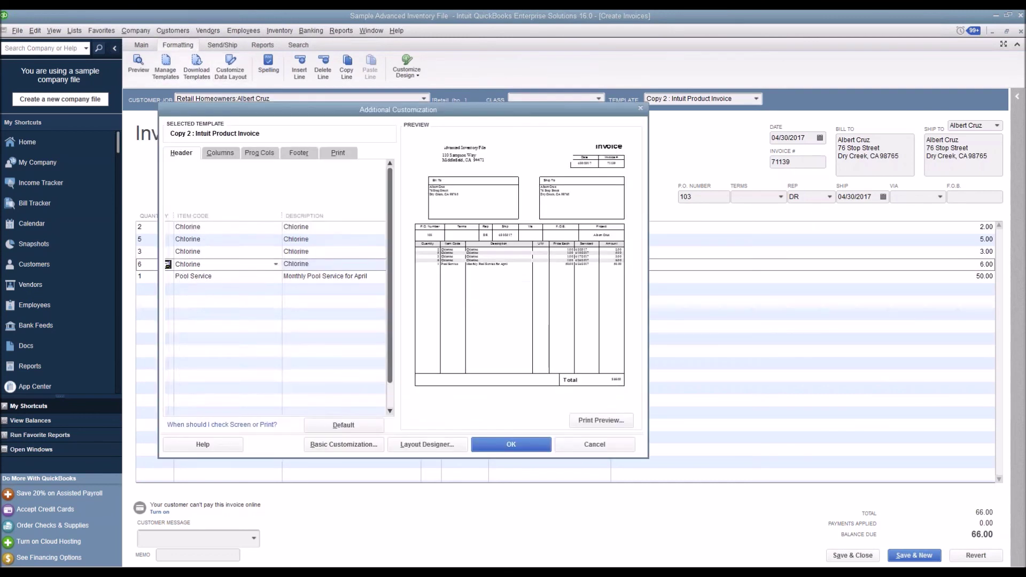
{"action": "left_click", "coordinate": [228, 154]}
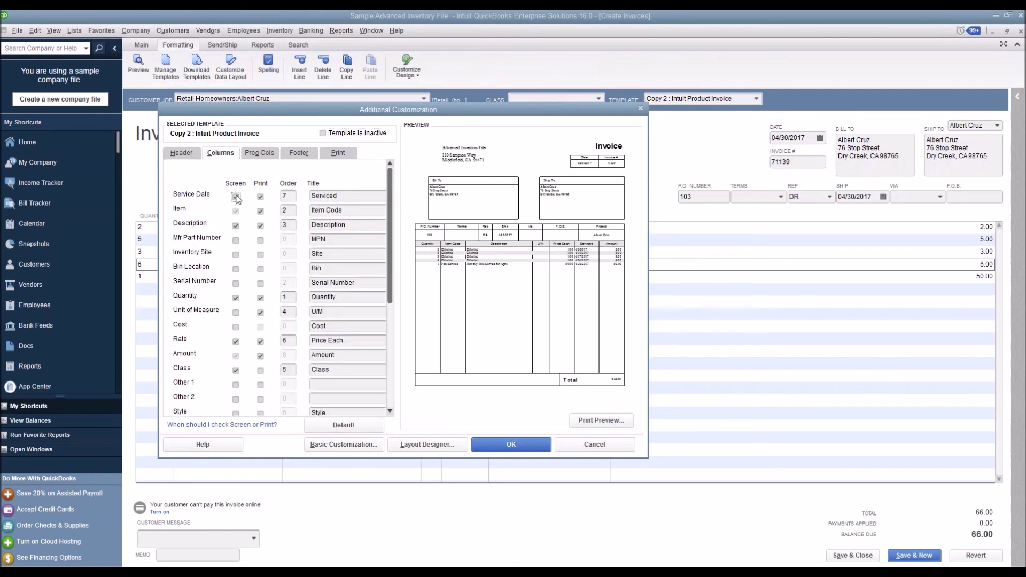
{"action": "left_click", "coordinate": [236, 198]}
{"action": "left_click", "coordinate": [495, 443]}
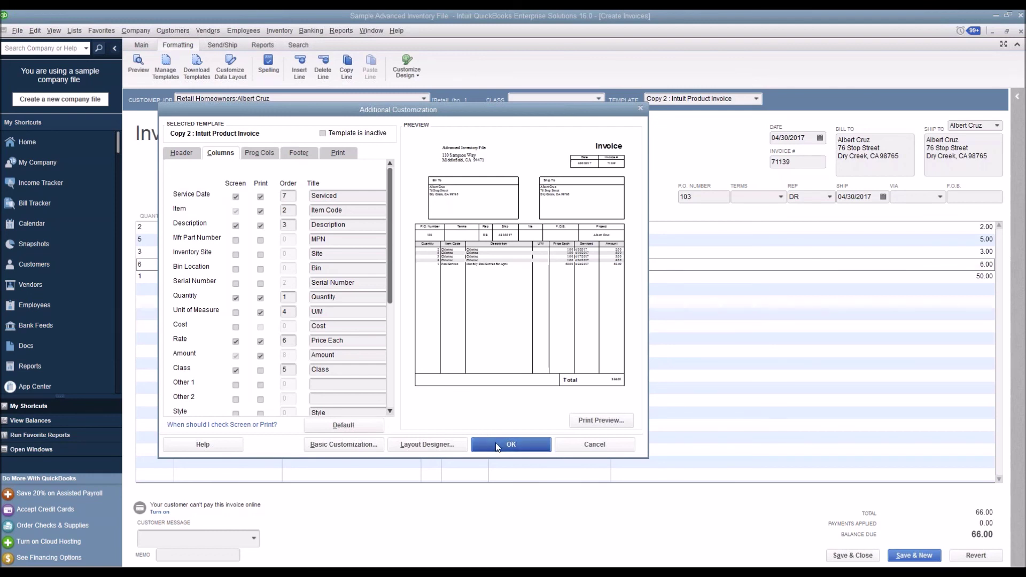